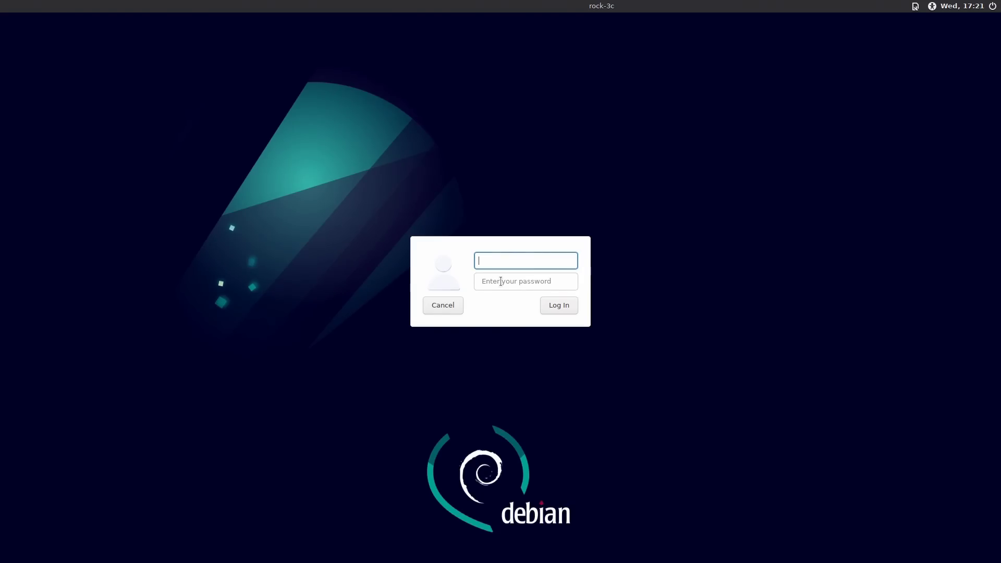
Enter the account username and password at the Debian login screen to sign in
text(rock)
key(Tab)
text(rock)
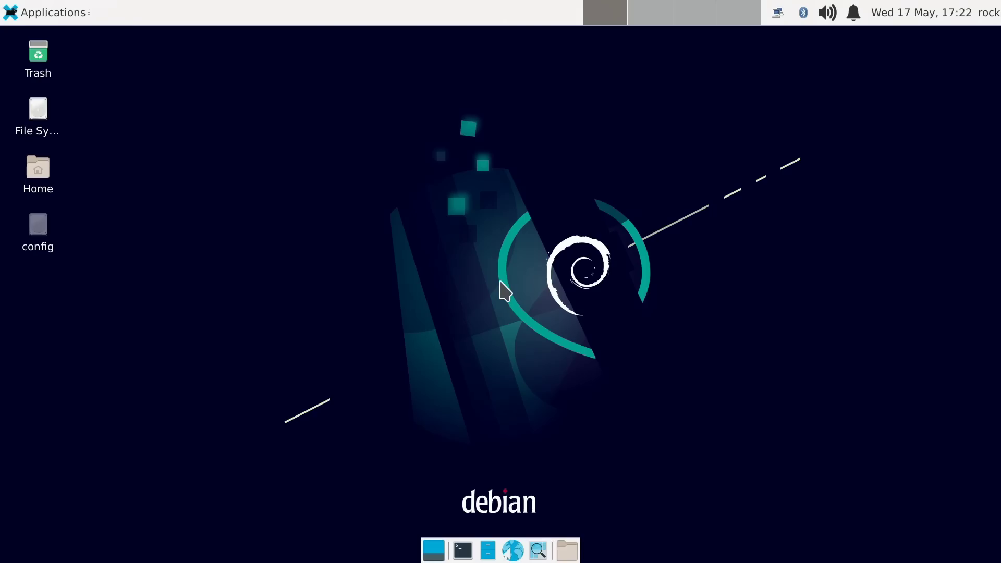
Launch Htop from Applications > System to monitor the board's cores, memory and processes
click(46, 11)
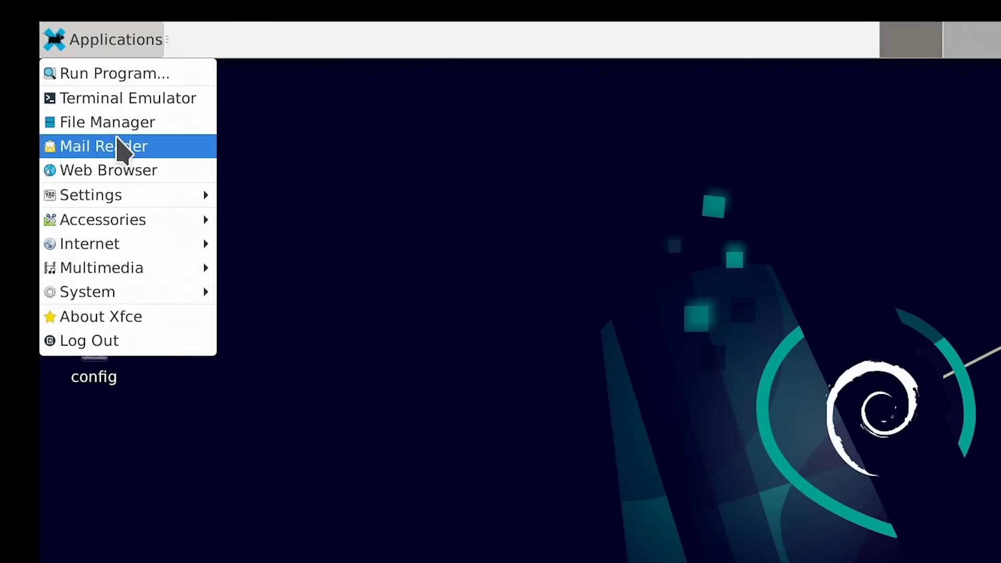
mouse_move(124, 189)
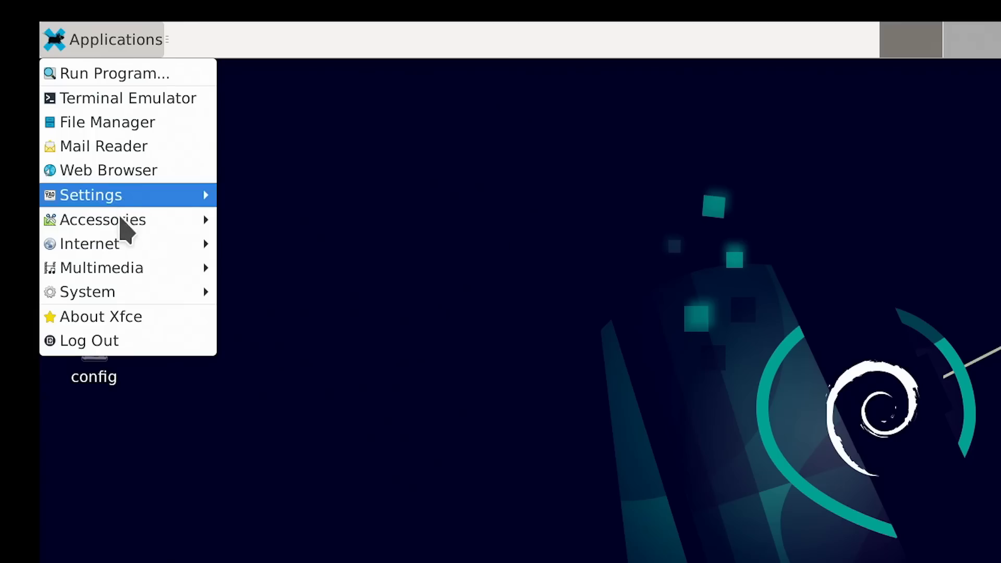
mouse_move(120, 217)
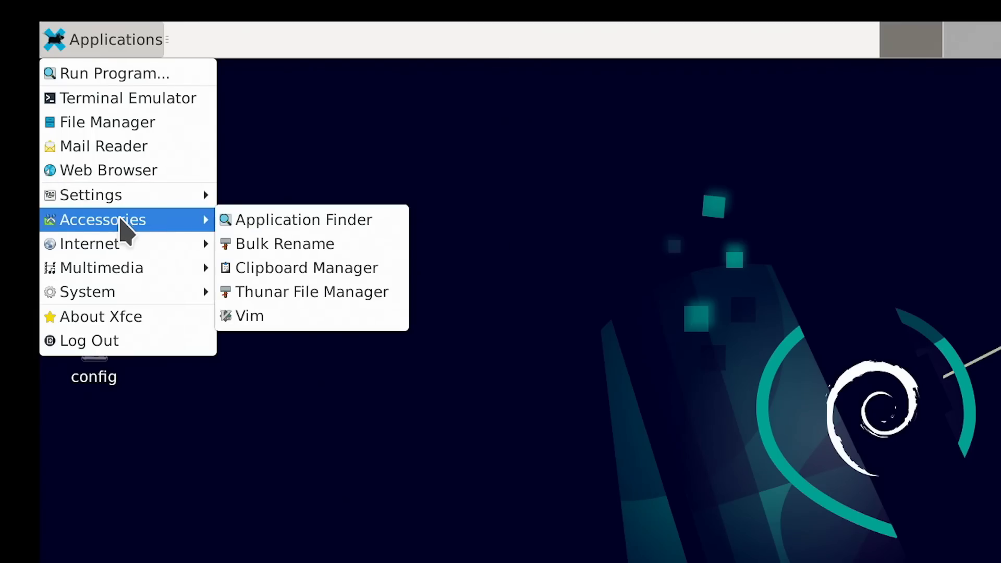
mouse_move(120, 238)
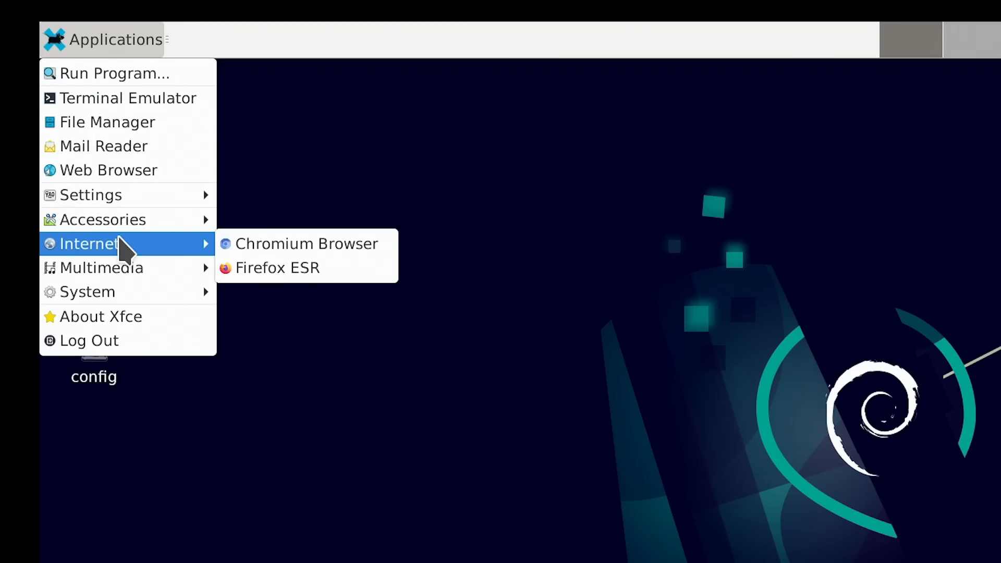
mouse_move(125, 269)
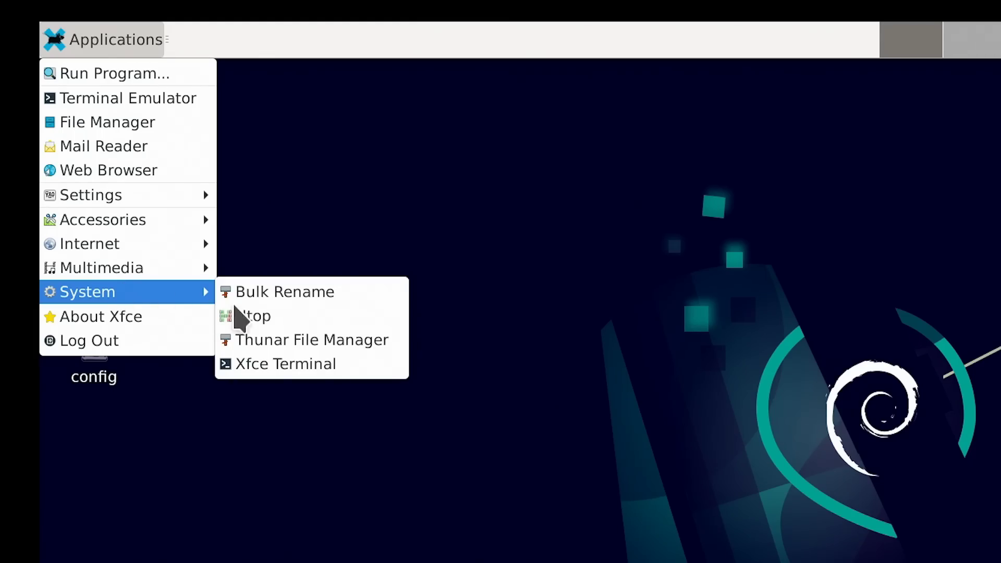
click(263, 319)
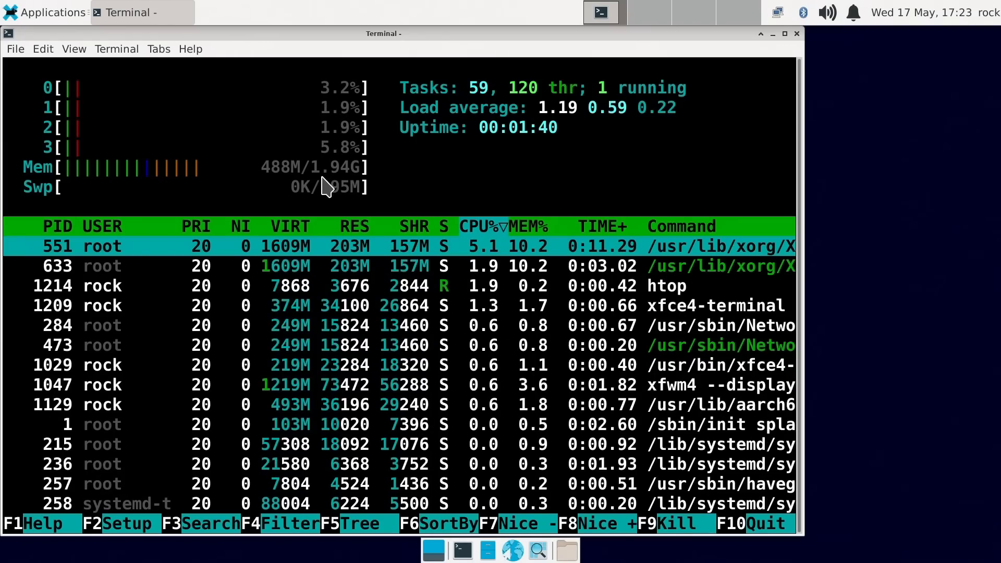
Close the htop terminal window and bring up the Applications menu
click(797, 34)
click(56, 12)
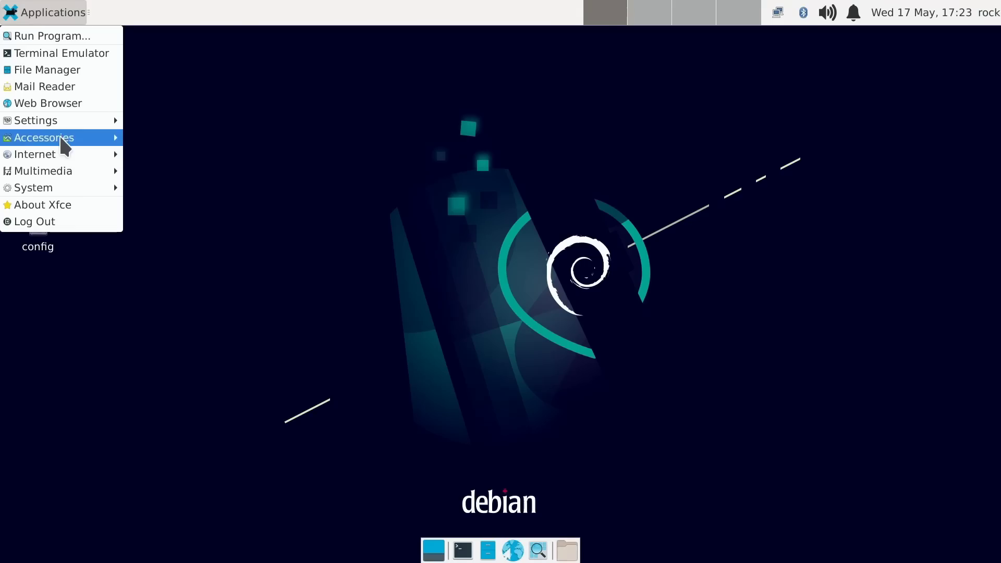
Start Chromium, dismiss the unsupported-flag warning, and scroll to the ROCK 3C image table
mouse_move(61, 152)
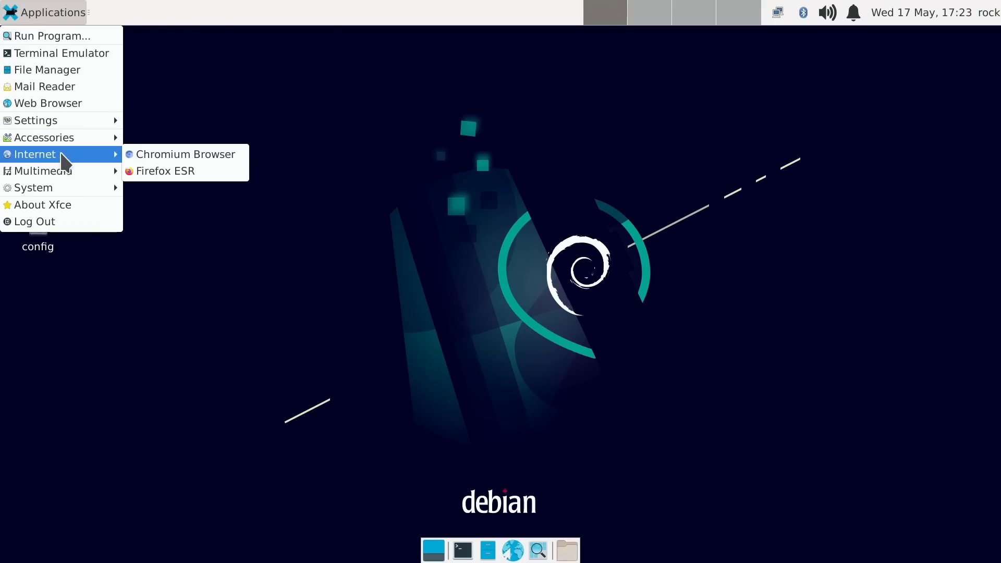
click(262, 256)
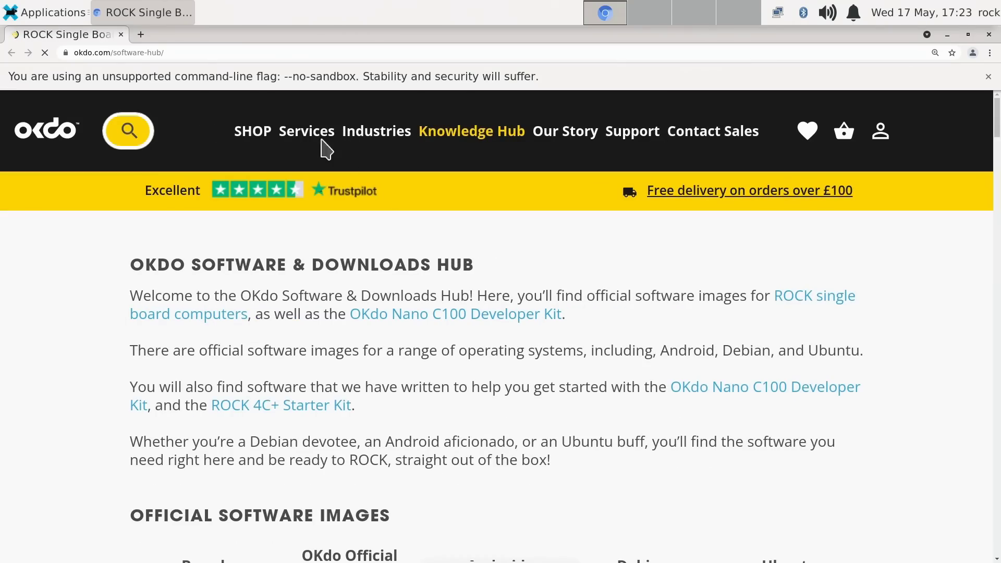
mouse_move(257, 101)
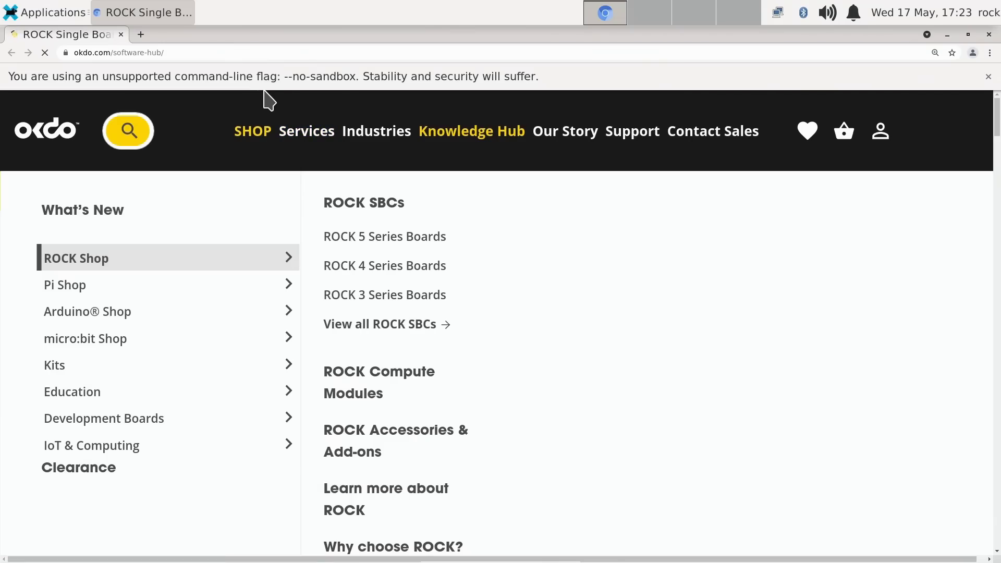
click(988, 77)
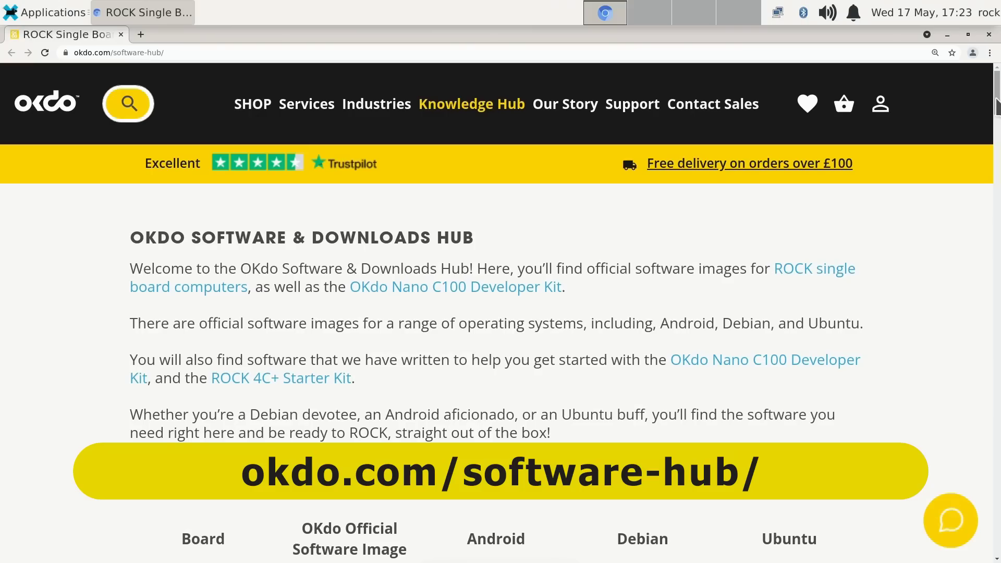
drag(997, 107, 997, 172)
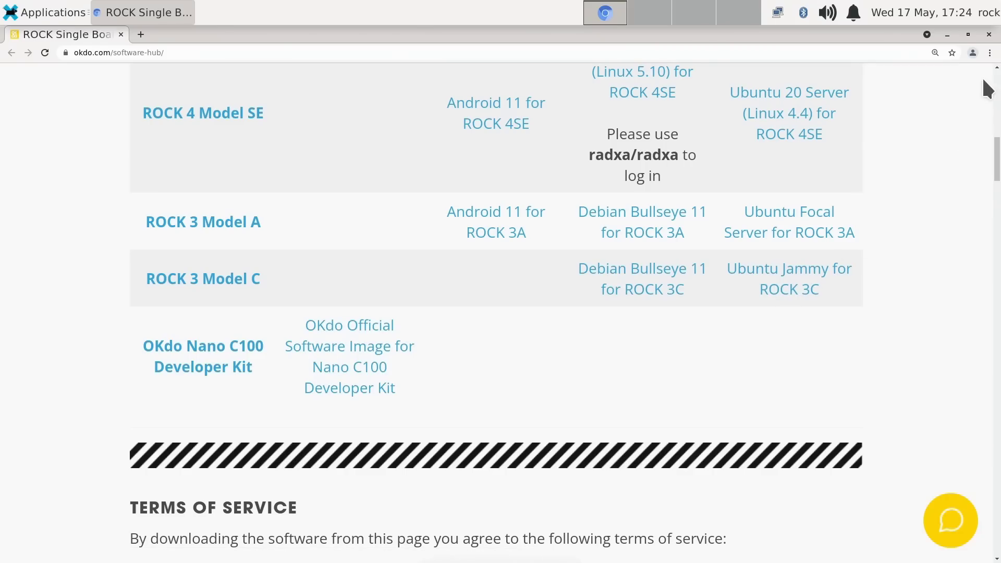
Open the Rock3/downloads bookmark from Chromium's Bookmarks menu
click(989, 53)
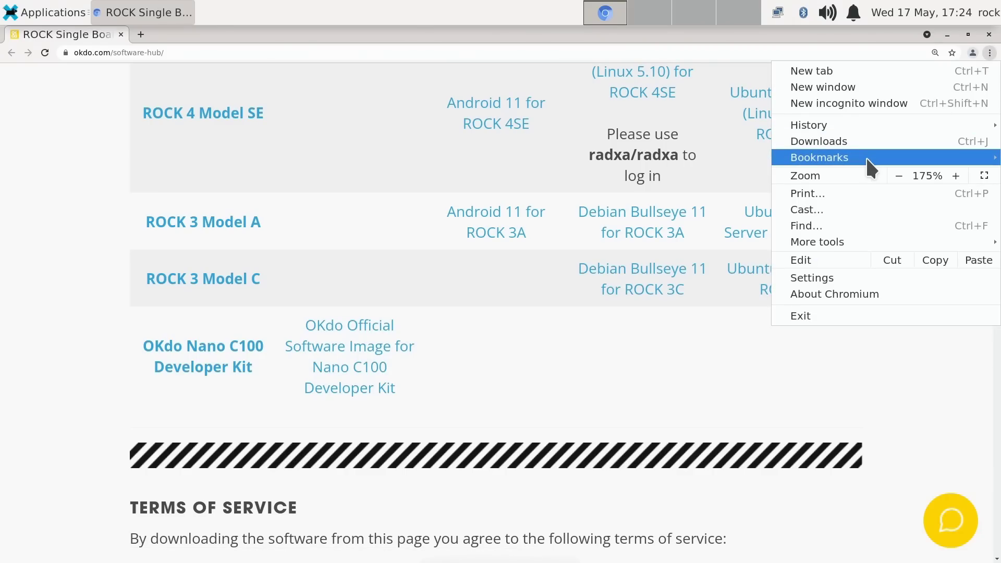
mouse_move(865, 156)
key(Right)
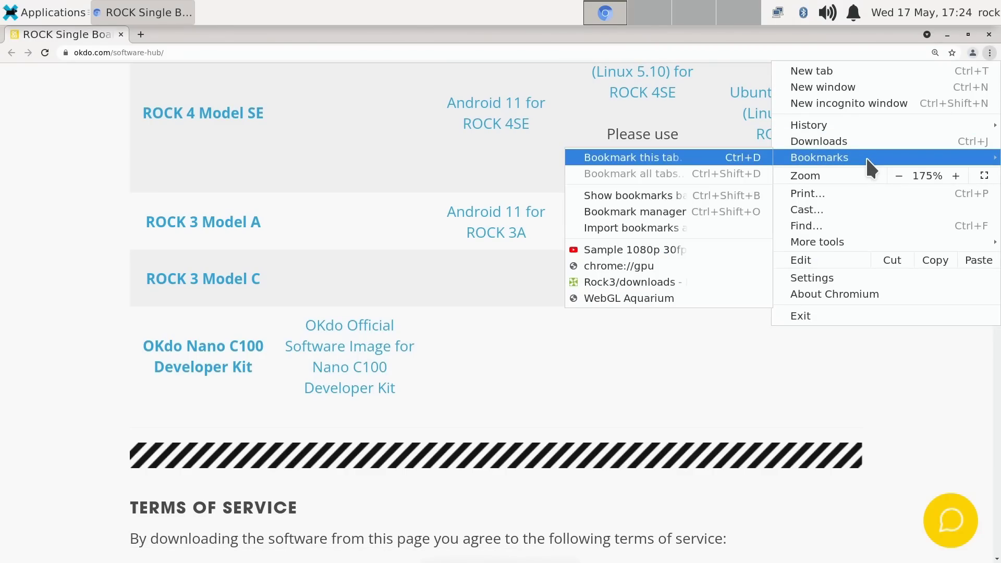
key(Down)
key(Down)
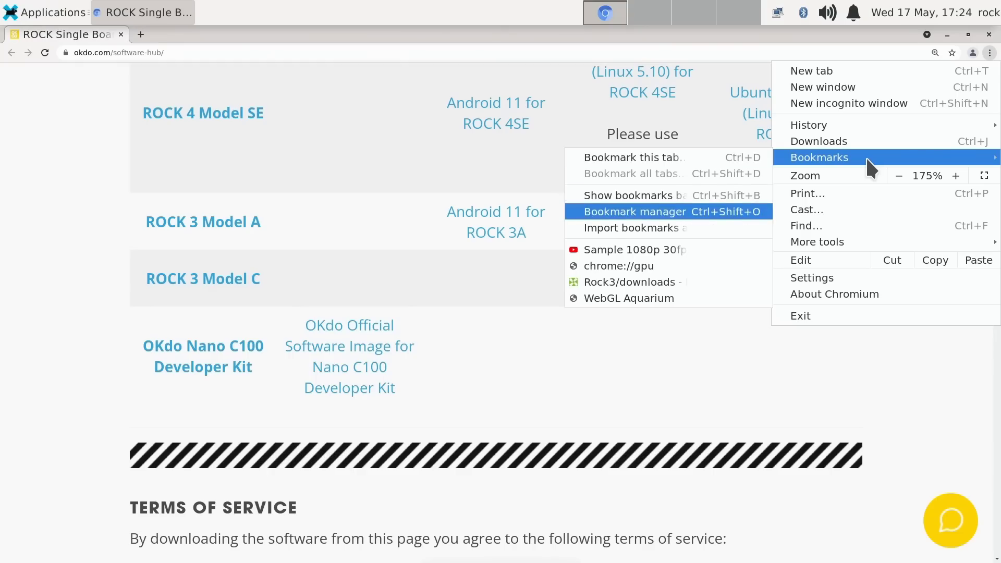
key(Down)
key(Down)
key(Down)
key(Down)
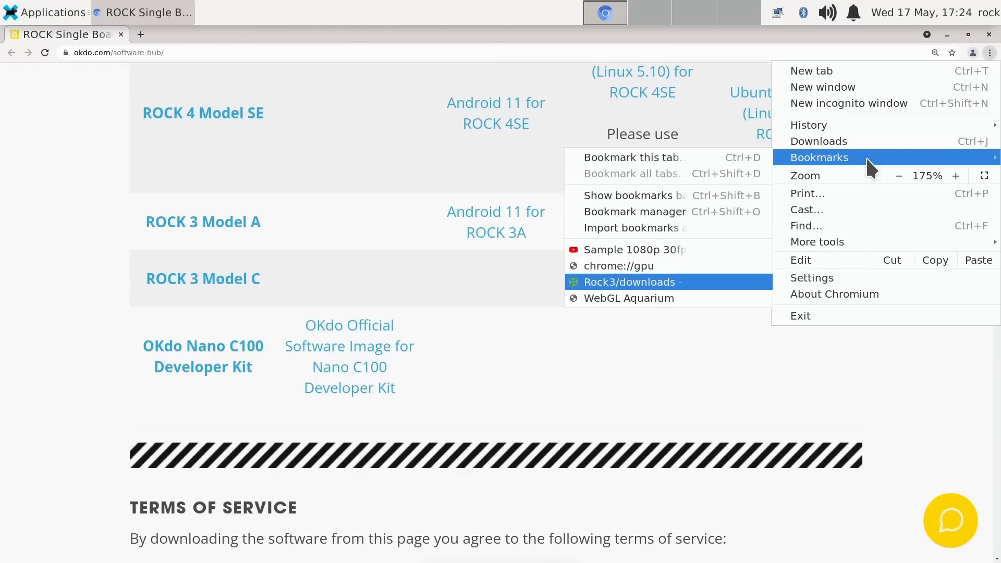
key(Return)
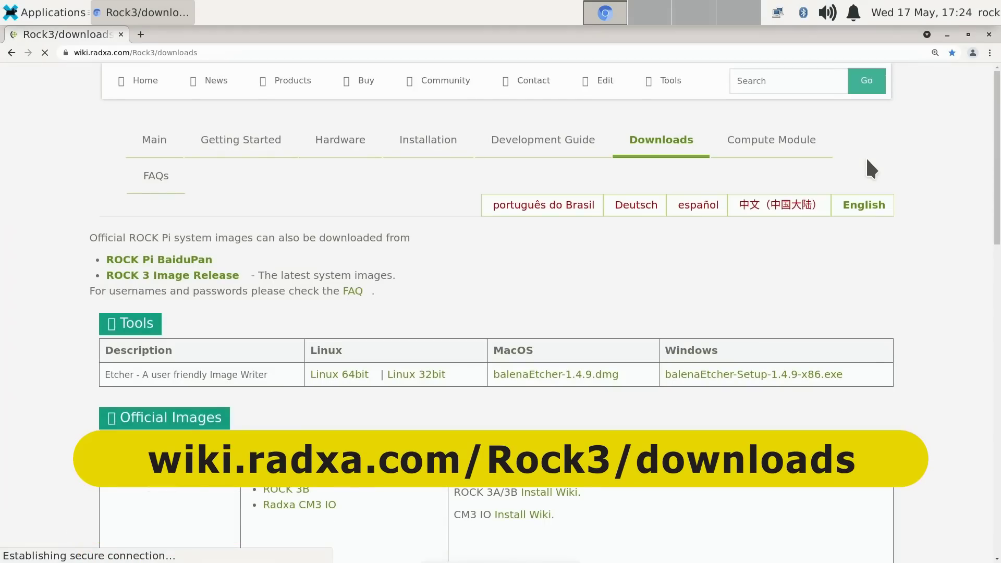
Browse the image tables, follow the ROCK 3C Debian link, and return to the top
drag(993, 140, 999, 240)
click(311, 315)
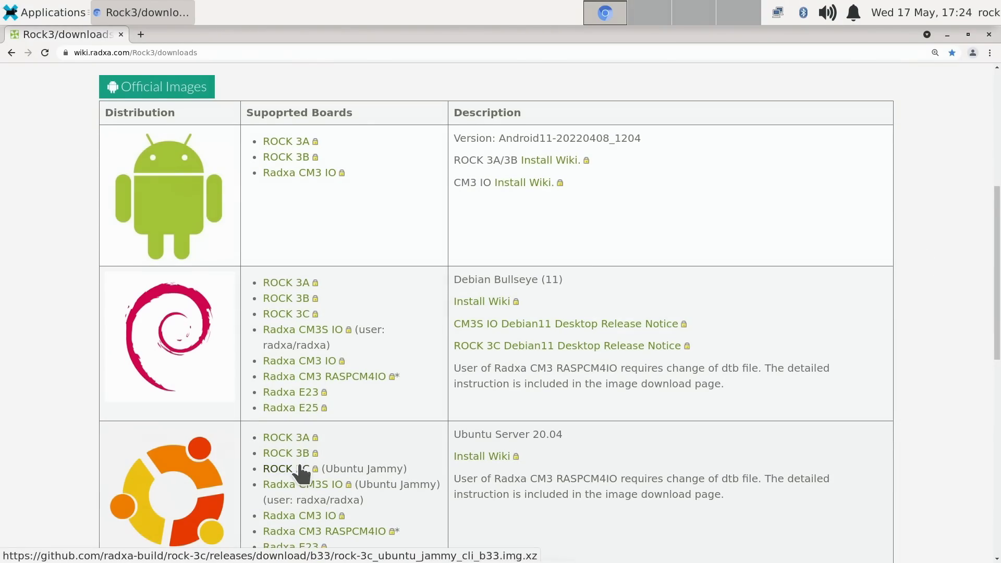
drag(997, 265, 992, 404)
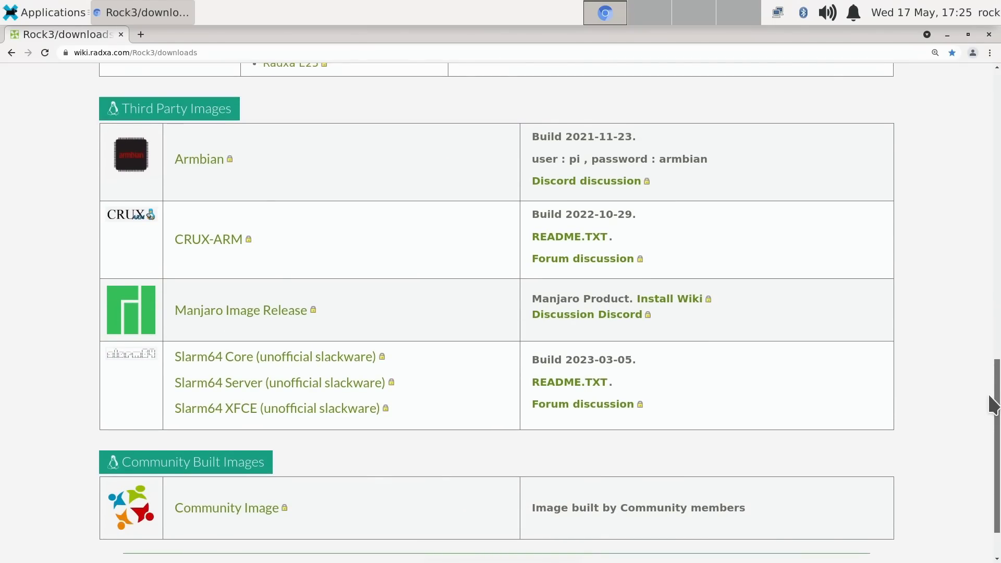
drag(993, 404, 971, 57)
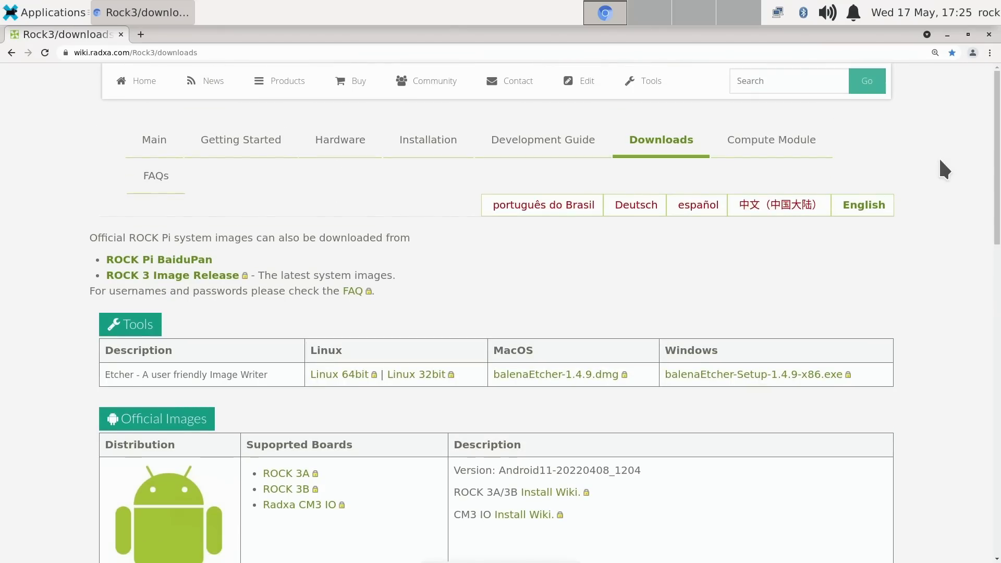
Open the chrome://gpu bookmark to check WebGL, Video Decode and Vulkan acceleration status
click(990, 53)
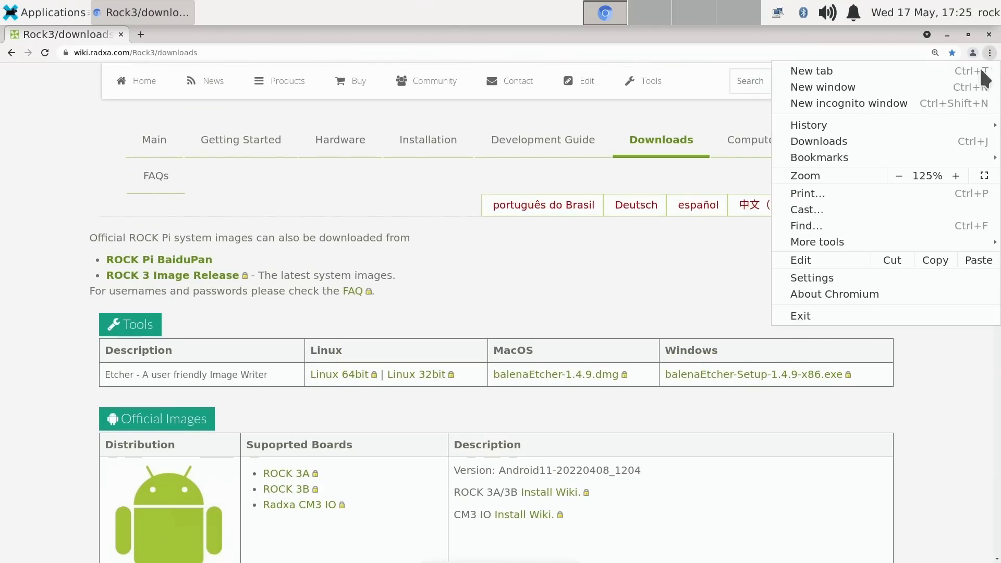
mouse_move(918, 152)
key(Right)
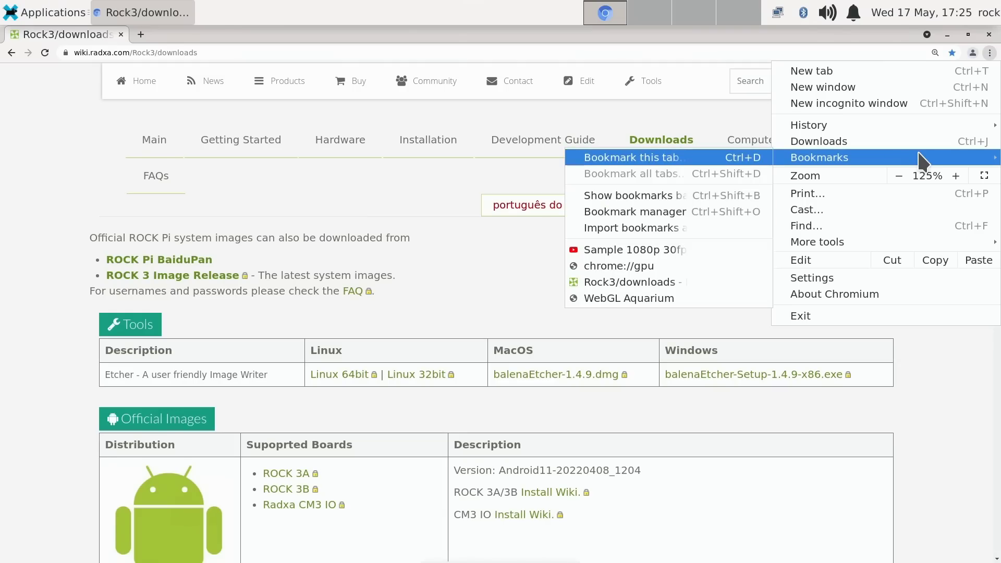
key(Down)
key(Down)
key(Down)
key(Down)
key(Down)
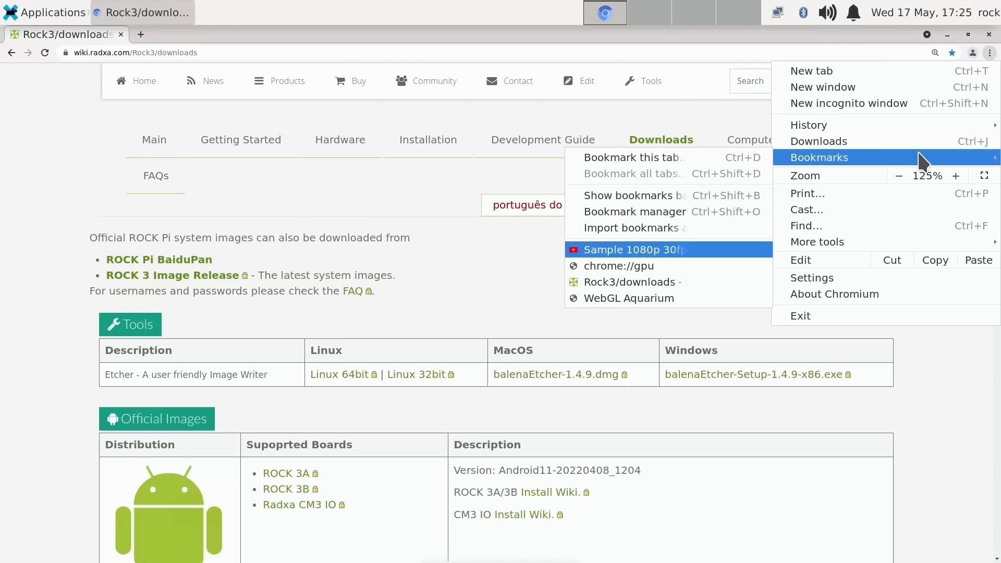
key(Return)
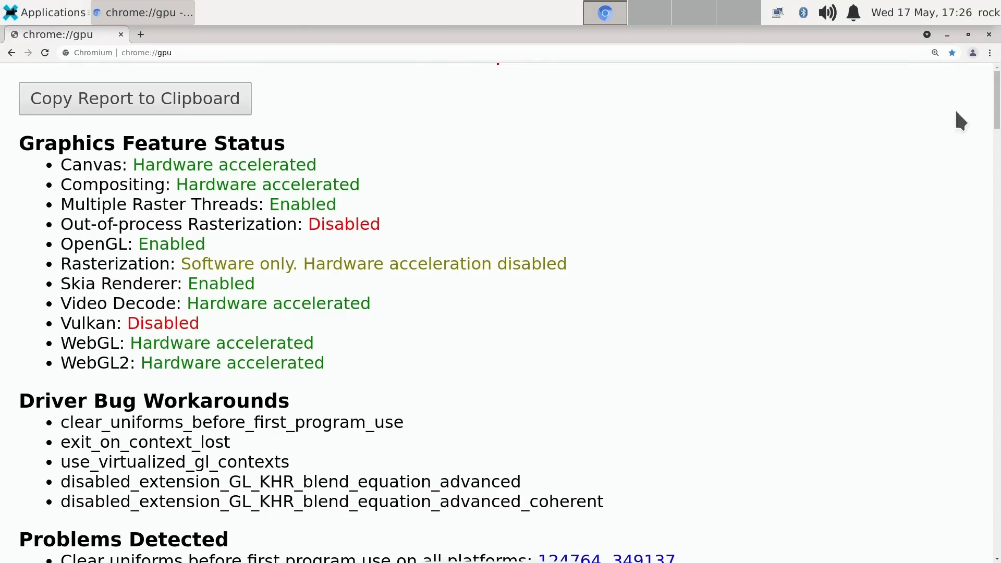
click(990, 53)
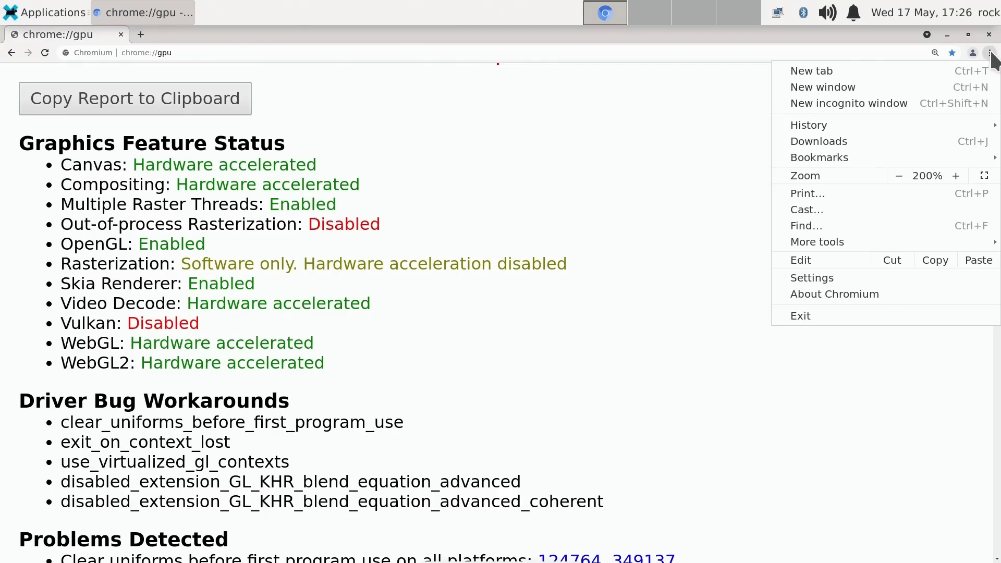
key(Right)
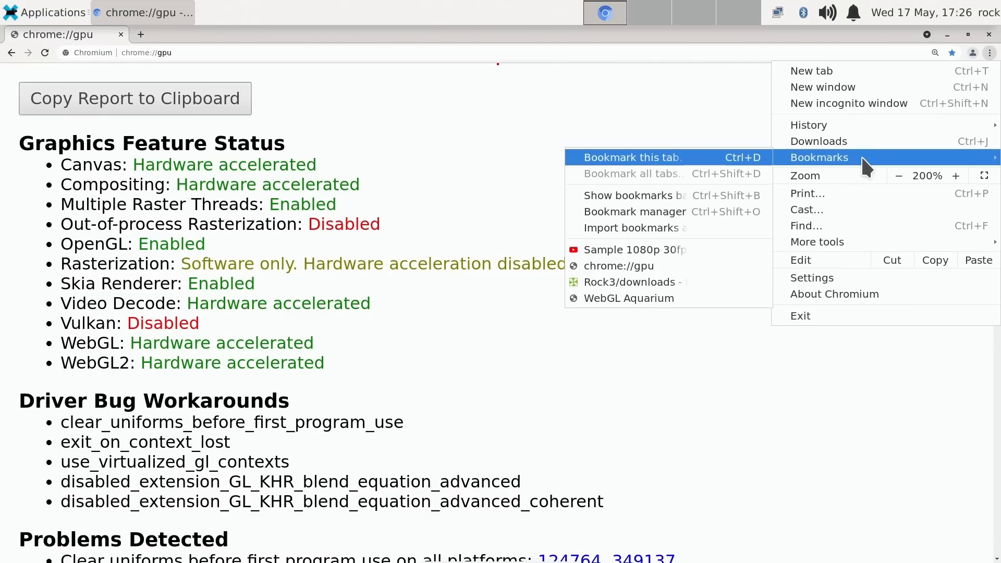
Open the WebGL Aquarium bookmark and watch 500 fish render at roughly 14–22 fps
key(Down)
key(Down)
key(Down)
key(Down)
key(Down)
key(Down)
key(Down)
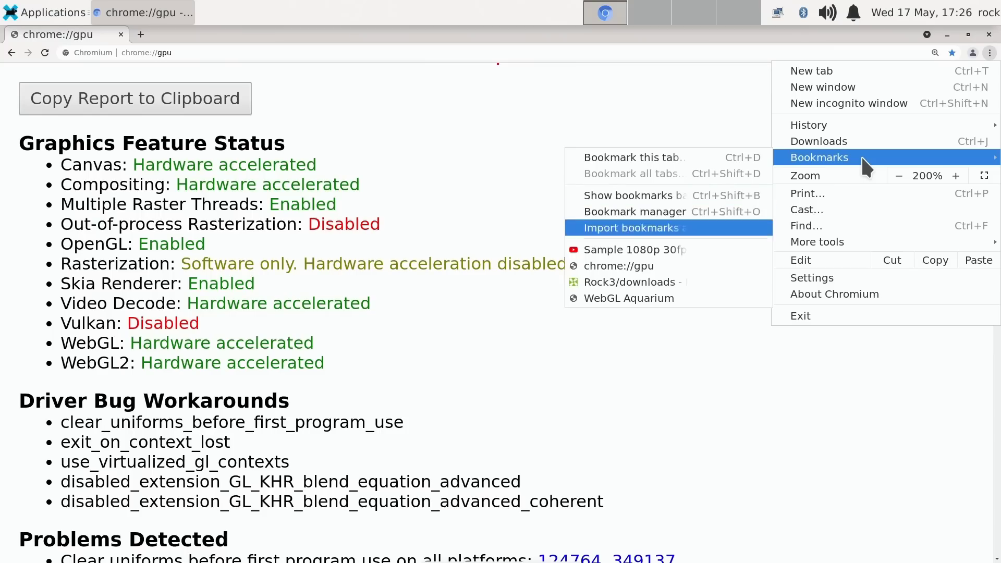
key(Return)
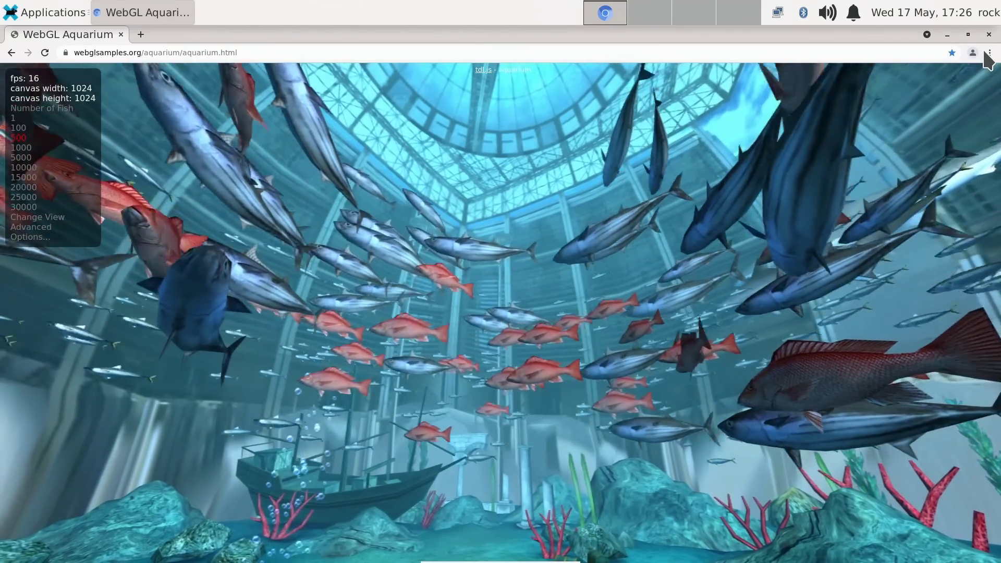
click(989, 52)
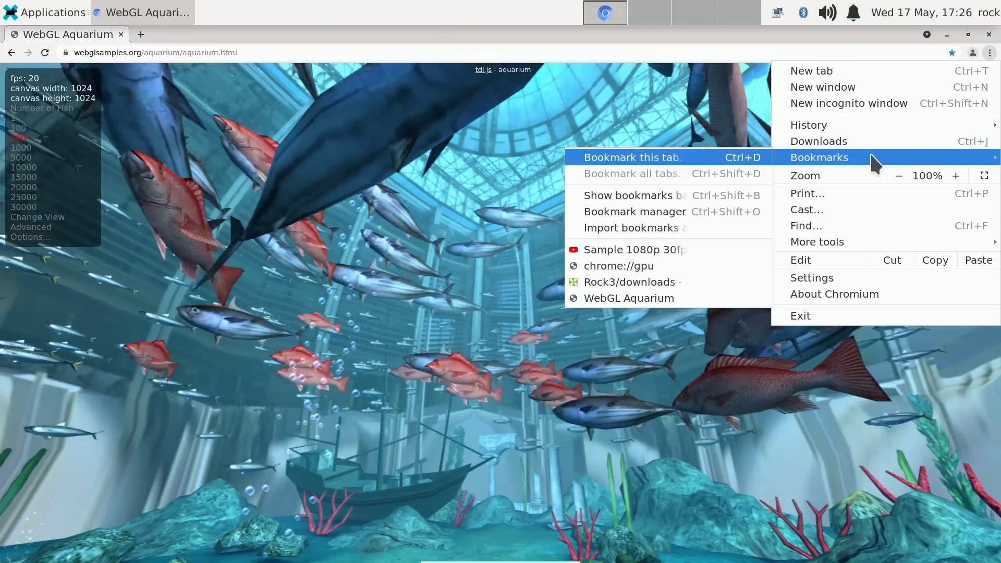
Open the Sample 1080p 30fps video bookmark and play it full screen
key(Down)
key(Down)
key(Down)
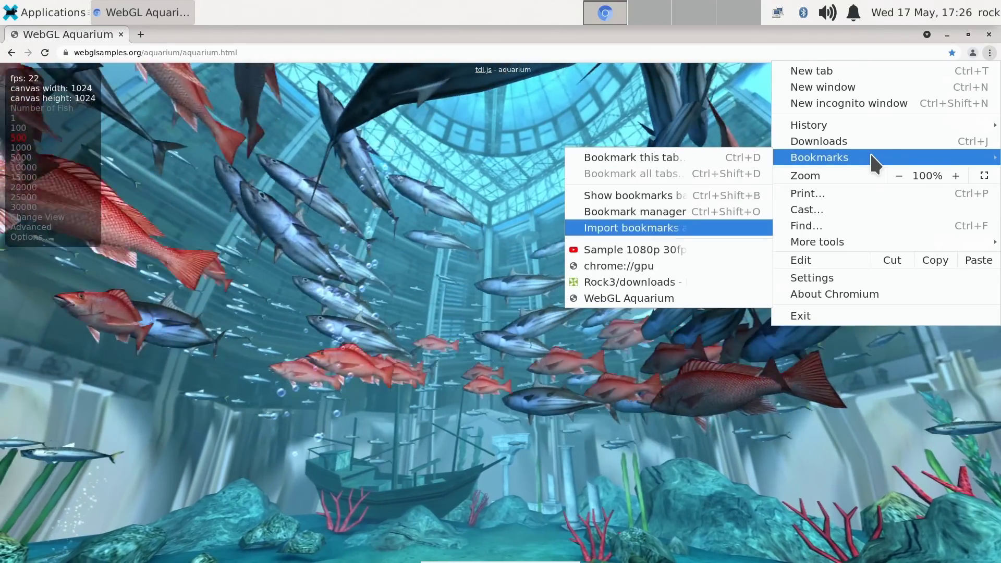
key(Down)
key(Return)
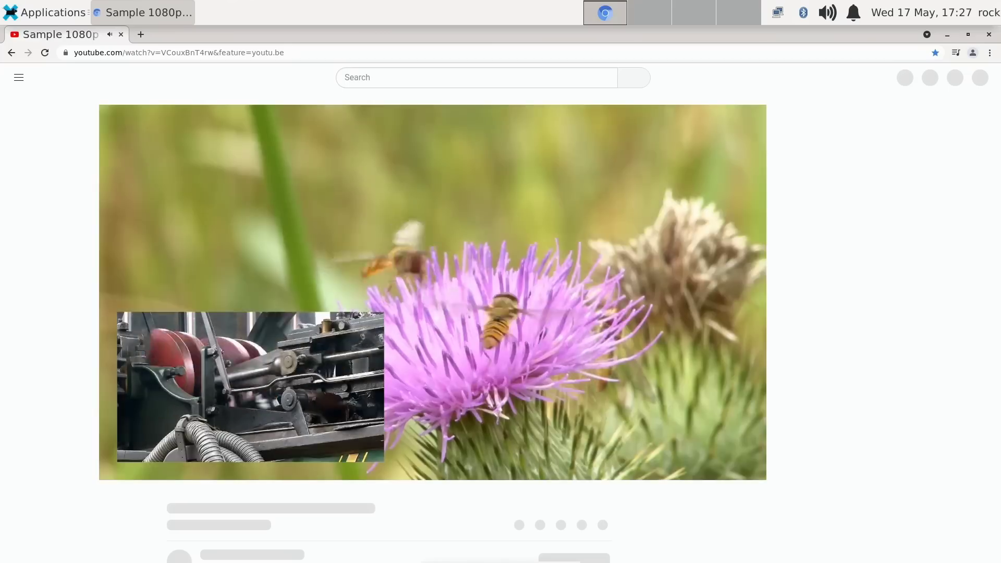
key(F11)
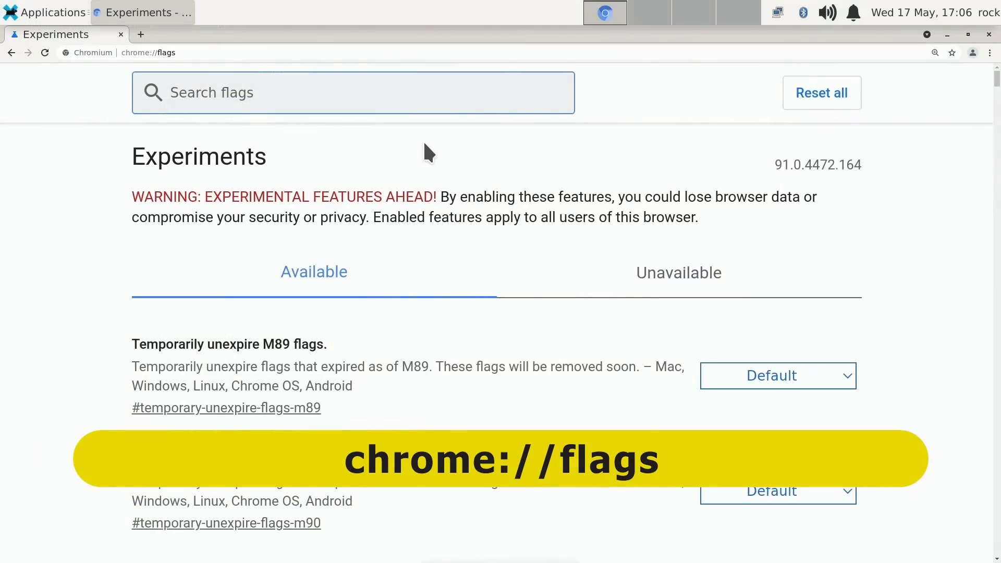
Search flags for 'freeze', enable Freeze User-Agent request header, and relaunch Chromium
text(reeze)
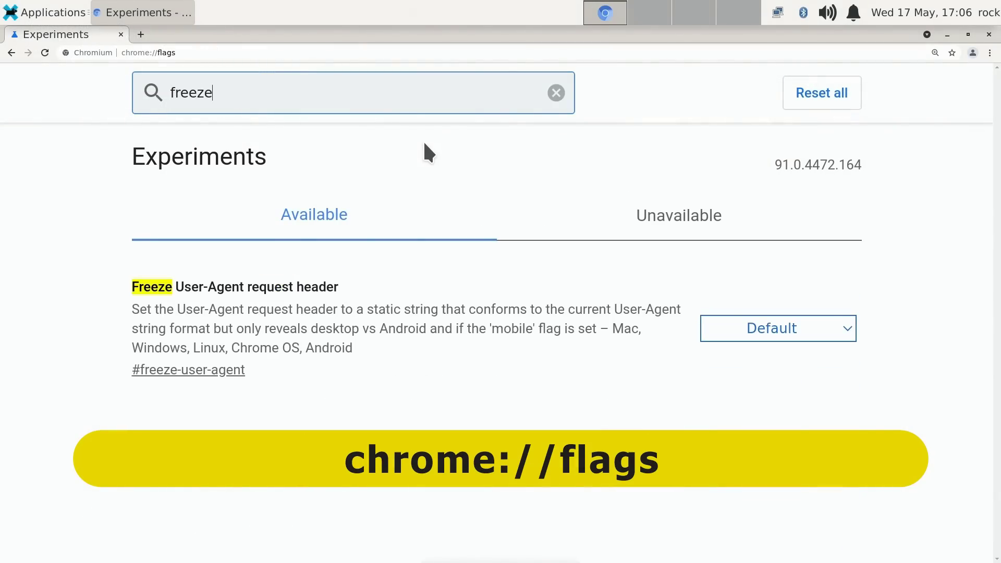
click(763, 326)
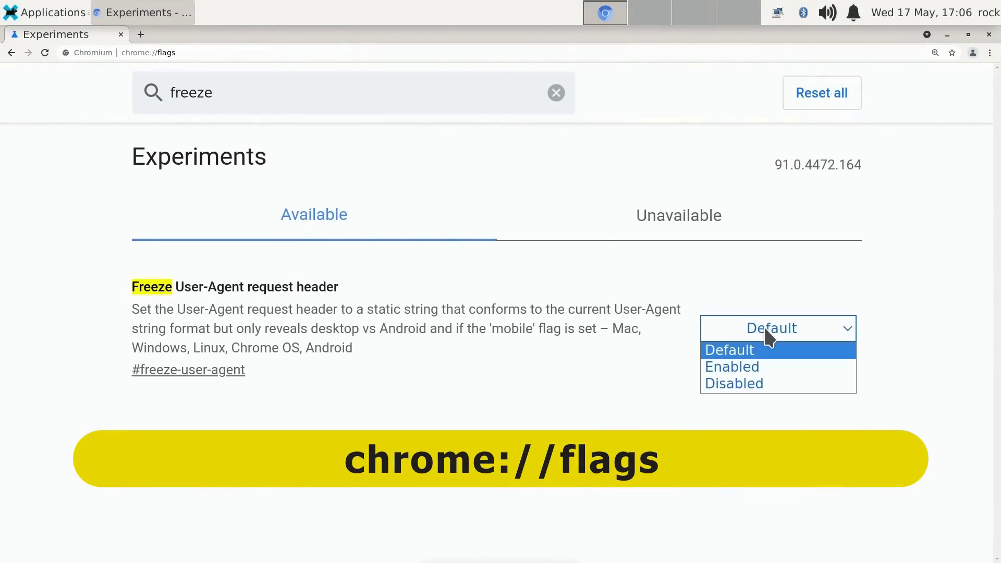
click(763, 368)
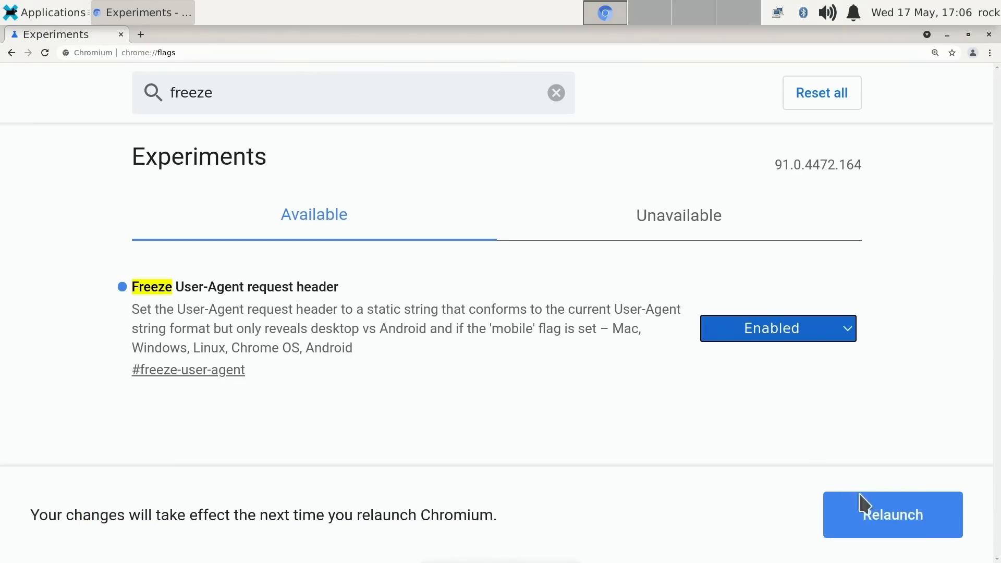
click(881, 519)
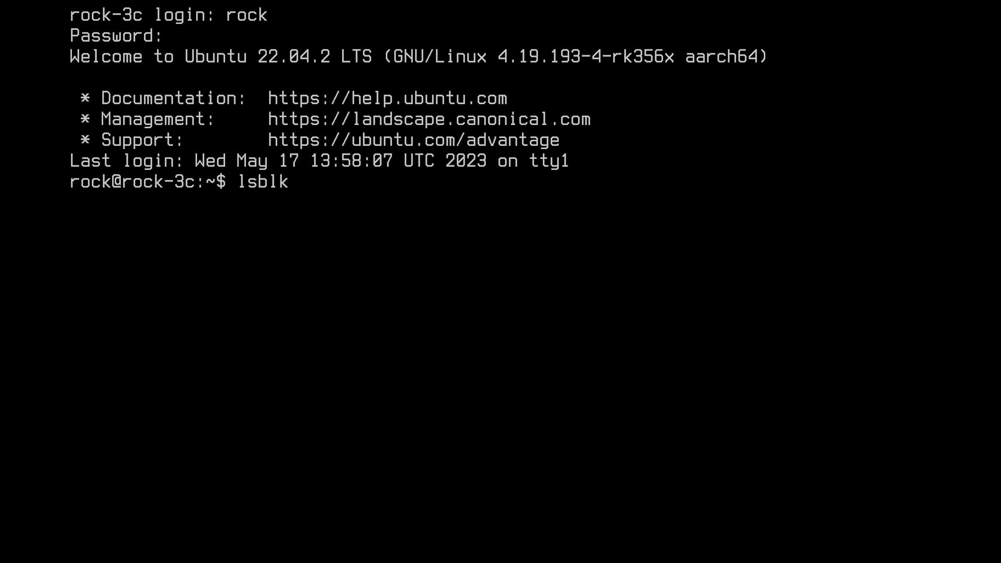
Run lsblk to list the 14.6G mmcblk0 and 59.5G mmcblk1 storage devices
key(Return)
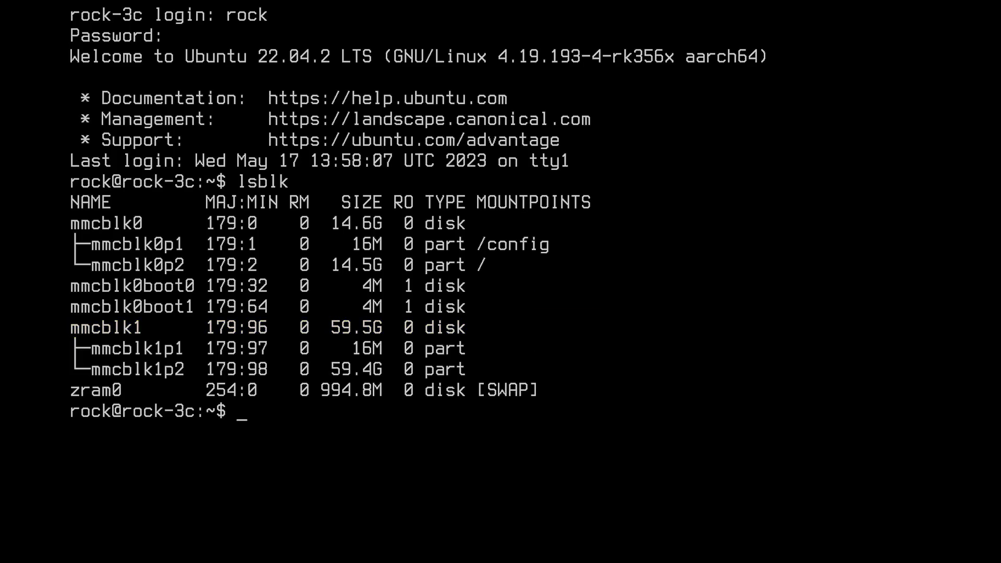
Run sudo hdparm -t --direct on /dev/mmcblk1 with the administrator password, reading 64.30 MB/sec
text(sudo hdparm -t --direct /dev/mmcblk0)
key(BackSpace)
text(1)
key(Return)
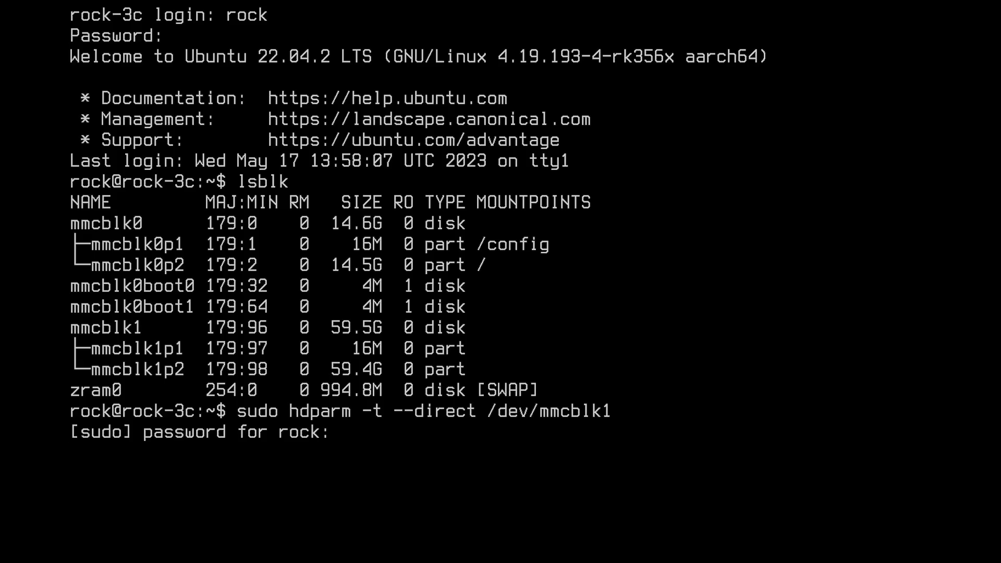
key(Return)
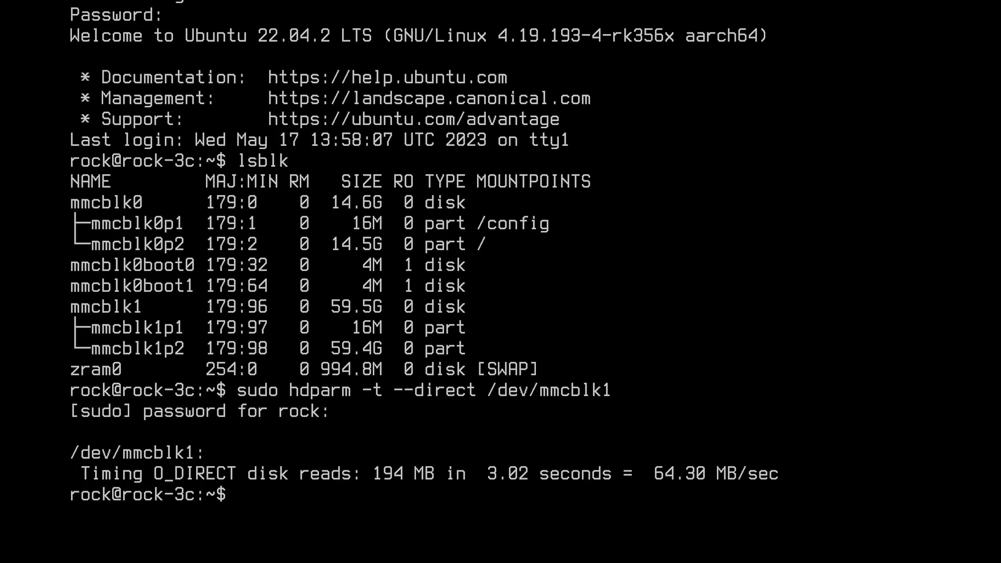
Repeat the direct hdparm read test on /dev/mmcblk0, reading 153.49 MB/sec
key(Up)
key(BackSpace)
text(0)
key(Return)
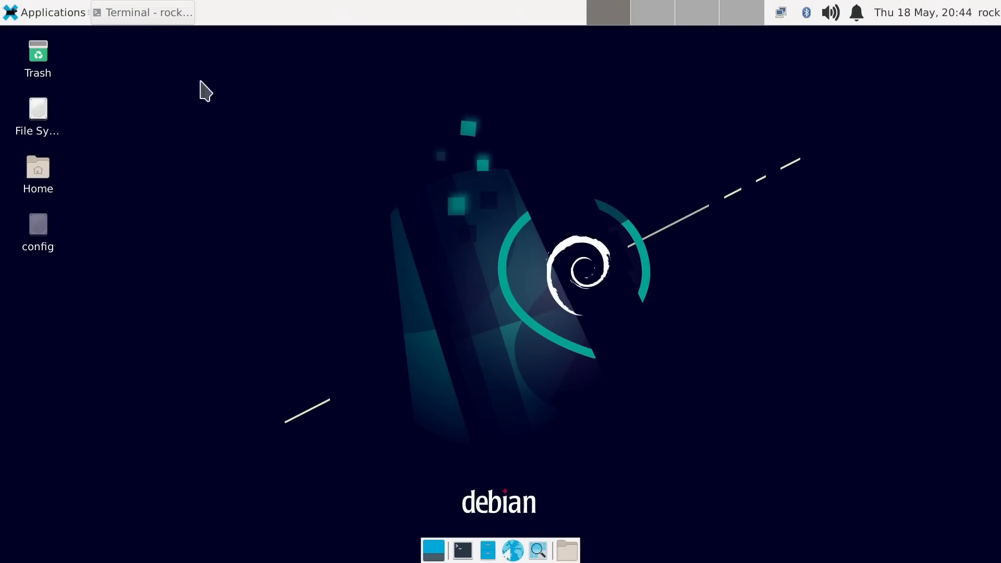
Restore the terminal window with the sysbench cpu command waiting at its prompt
click(134, 20)
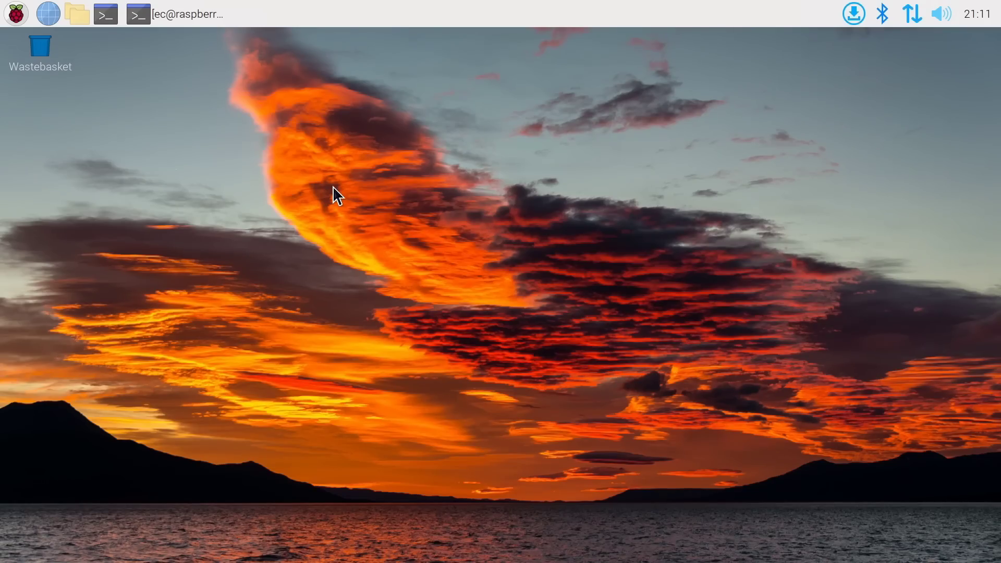
click(20, 18)
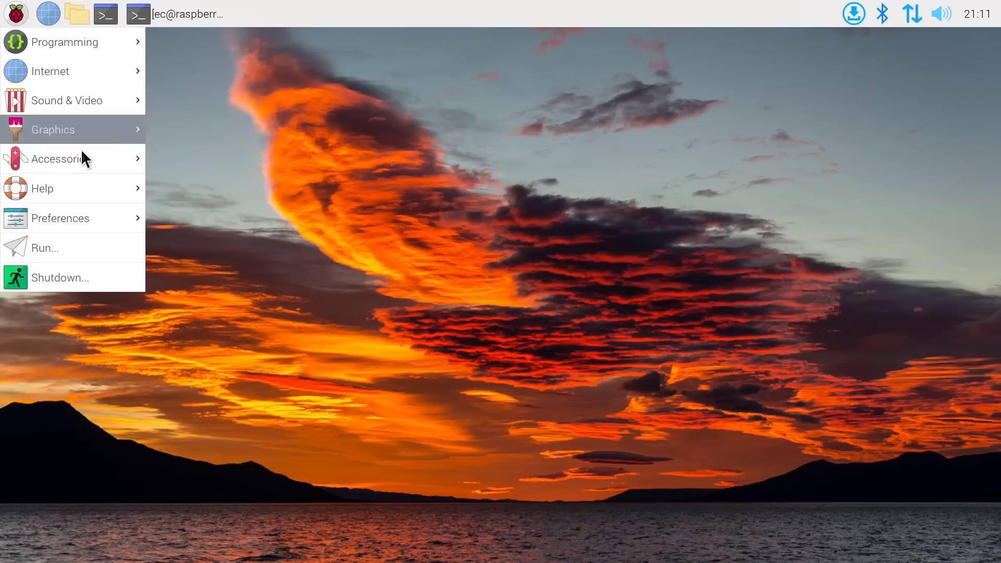
mouse_move(80, 226)
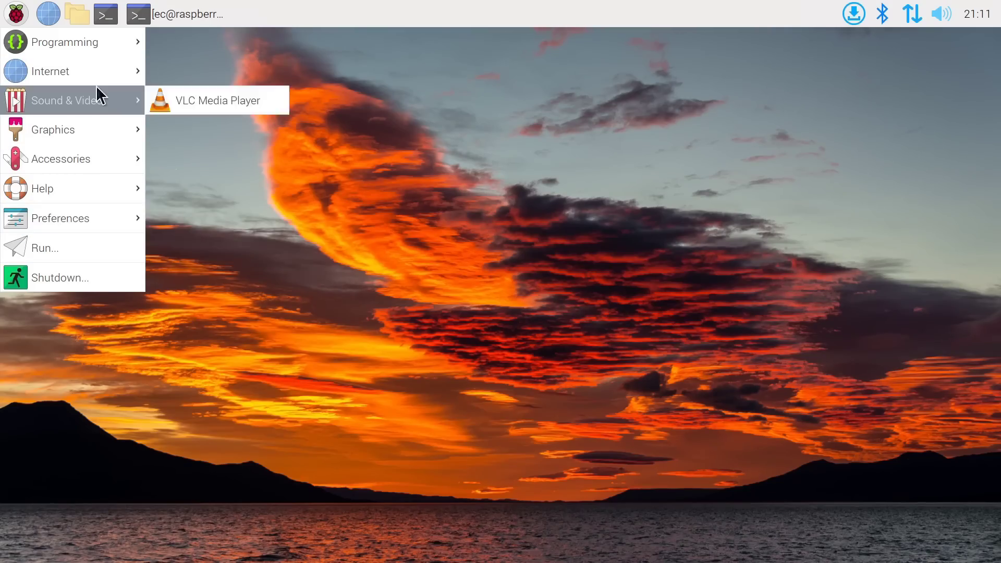
click(227, 257)
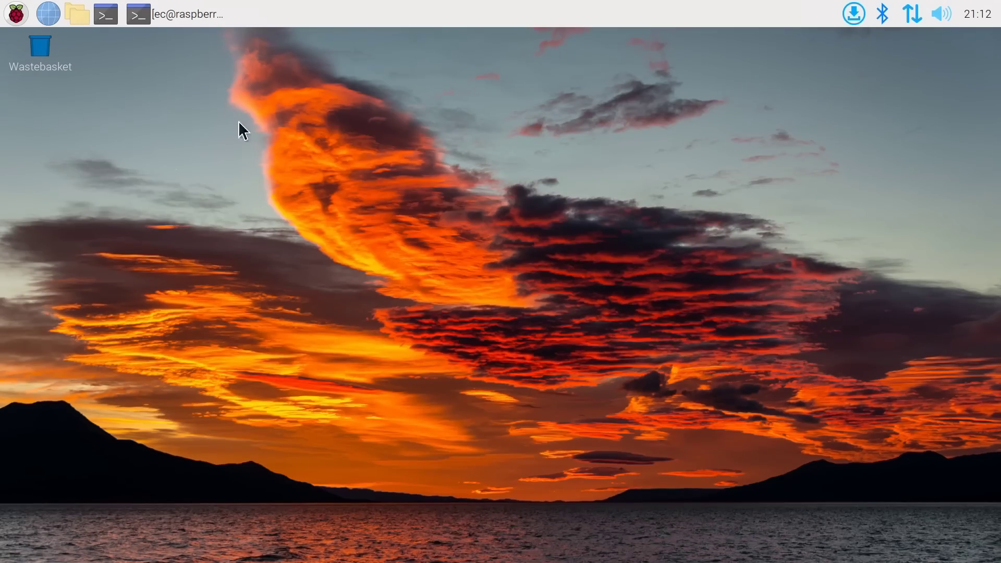
Run sysbench cpu (prime 20000, 4 threads, 10000 events) on both boards; the Pi totals 4.3221s
click(177, 14)
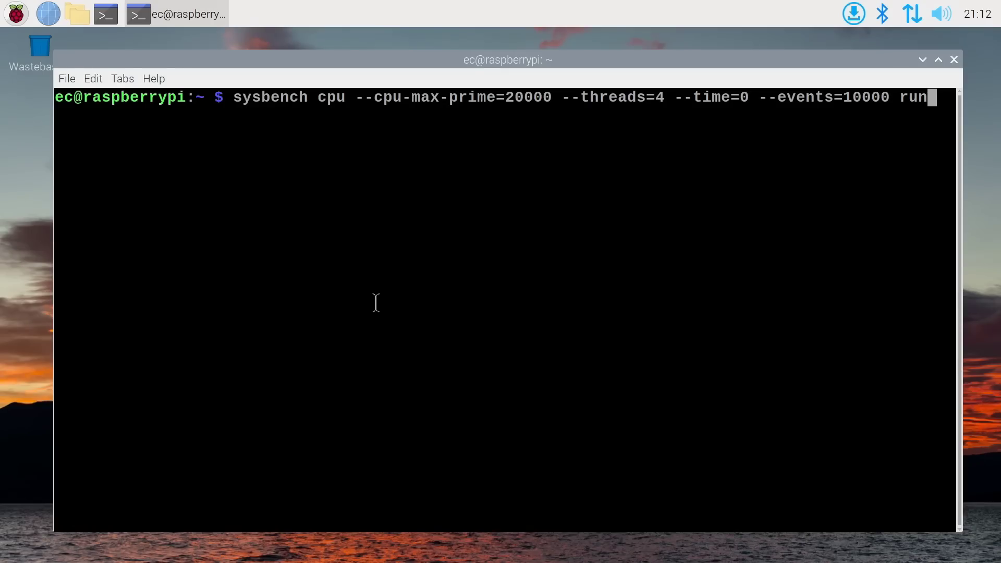
key(Return)
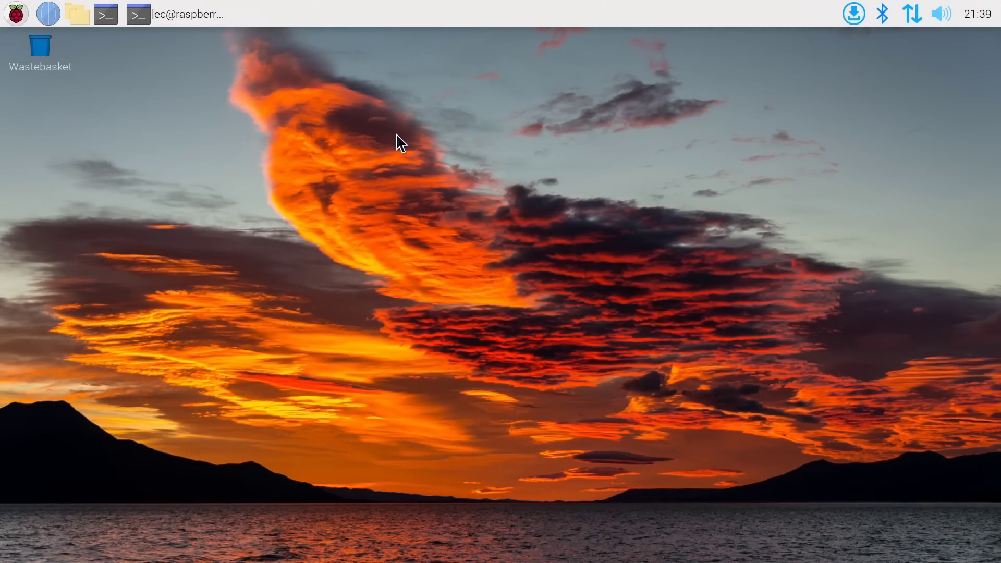
click(193, 15)
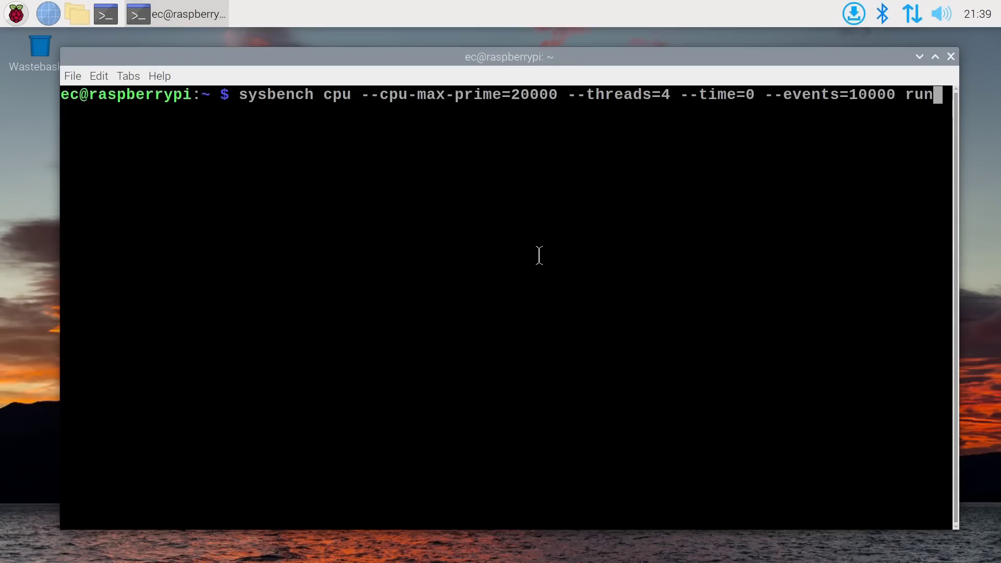
key(Return)
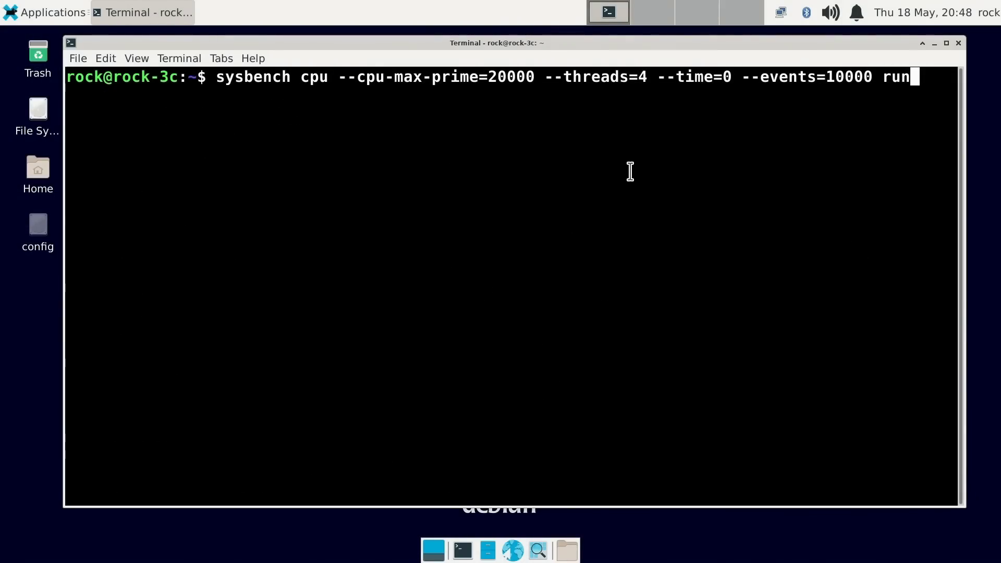
Run the sysbench cpu prime-20000, 4-thread benchmark on the rock-3c: 1441.25 events/s, 6.9361s total
key(Return)
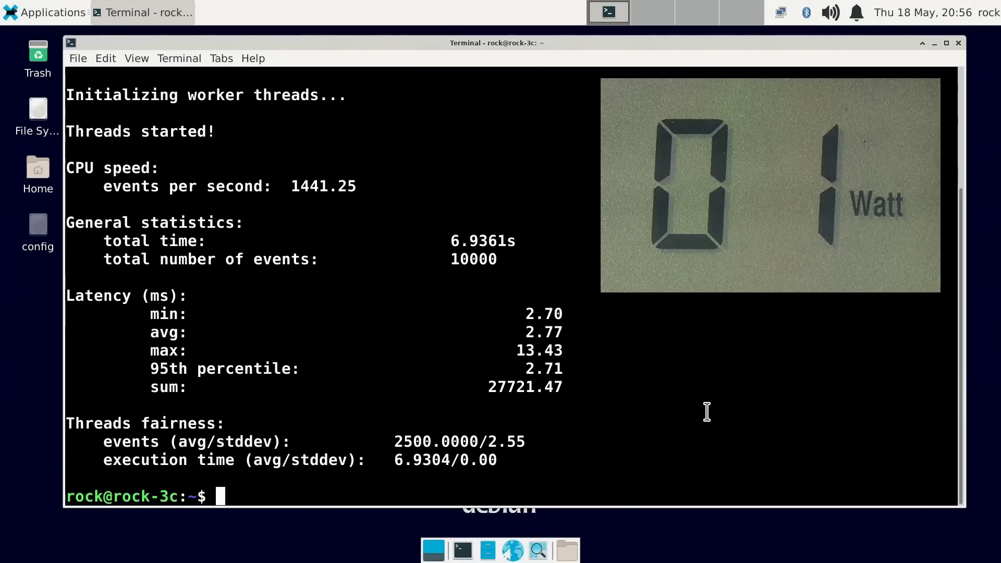
Rerun the same sysbench command on the rock-3c: 1460.61 events/s, 6.8441s total
key(Up)
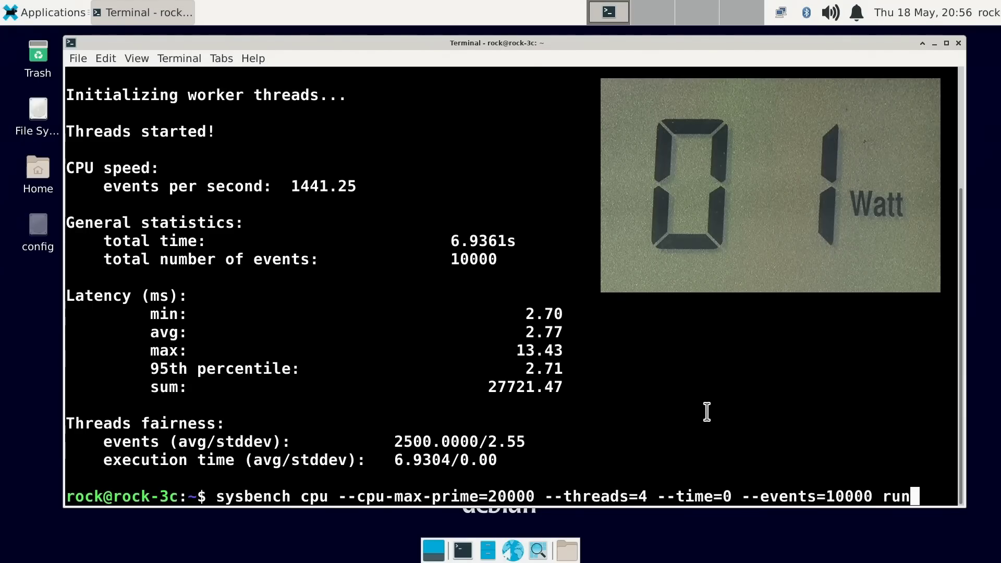
key(Return)
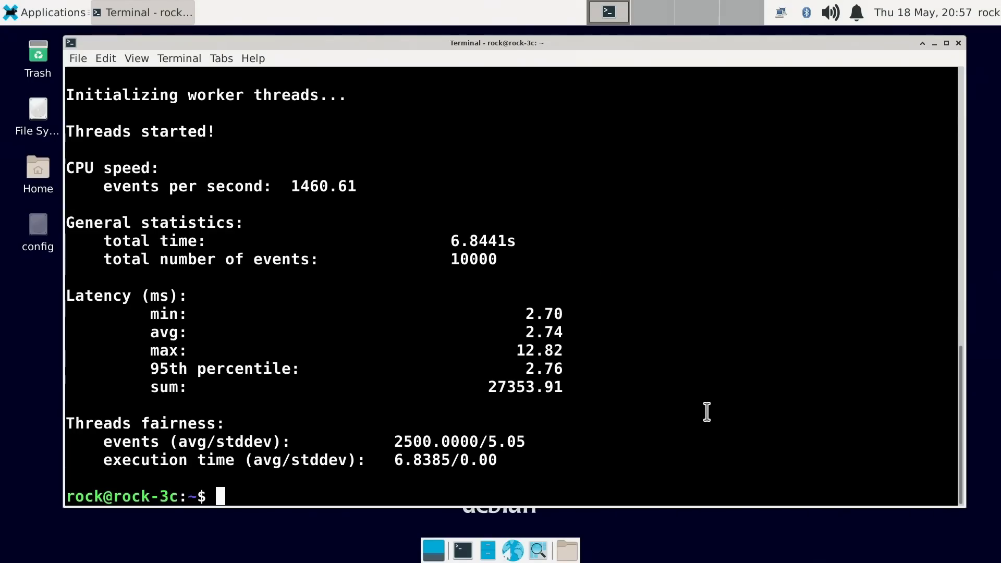
Close the Xfce Terminal window to leave the bare Debian desktop
click(958, 43)
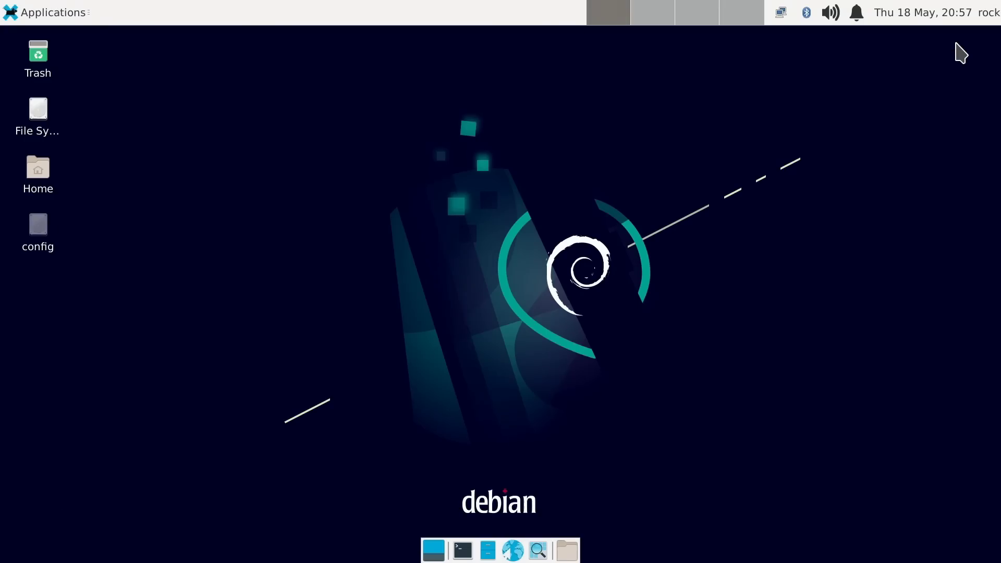